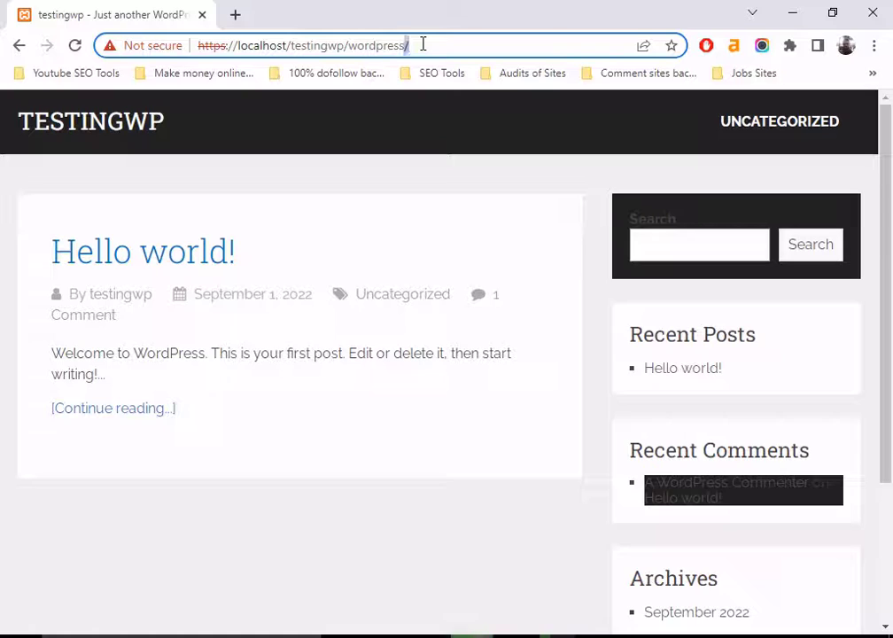
- Append wp-admin to the site address to load the WordPress login page
triple_click(428, 45)
left_click(429, 45)
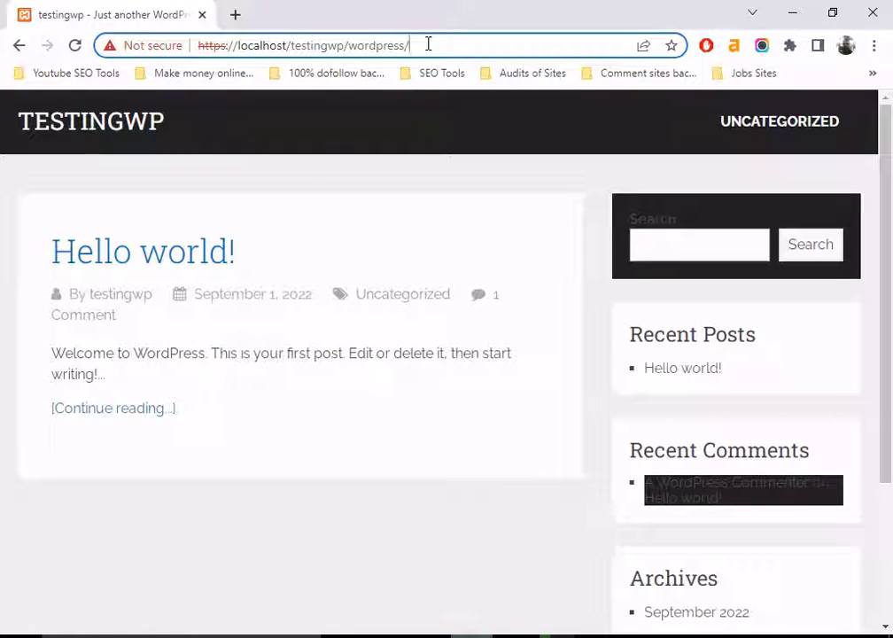
type("wp")
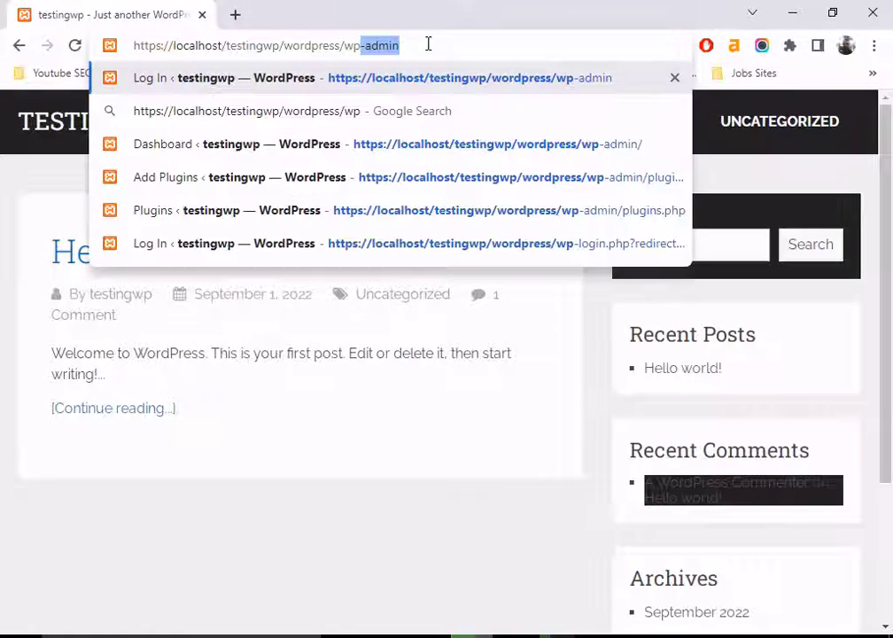
type("-admin")
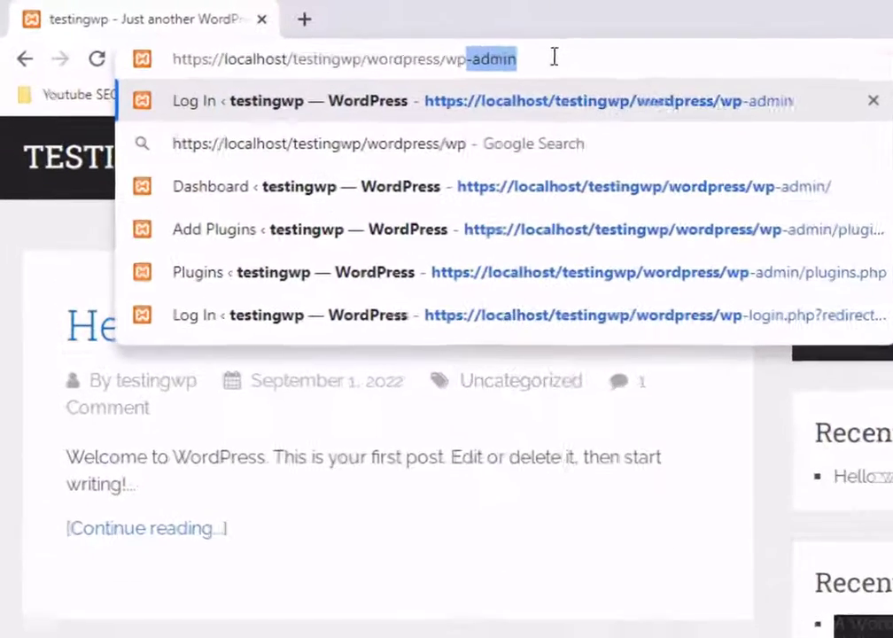
key("Return")
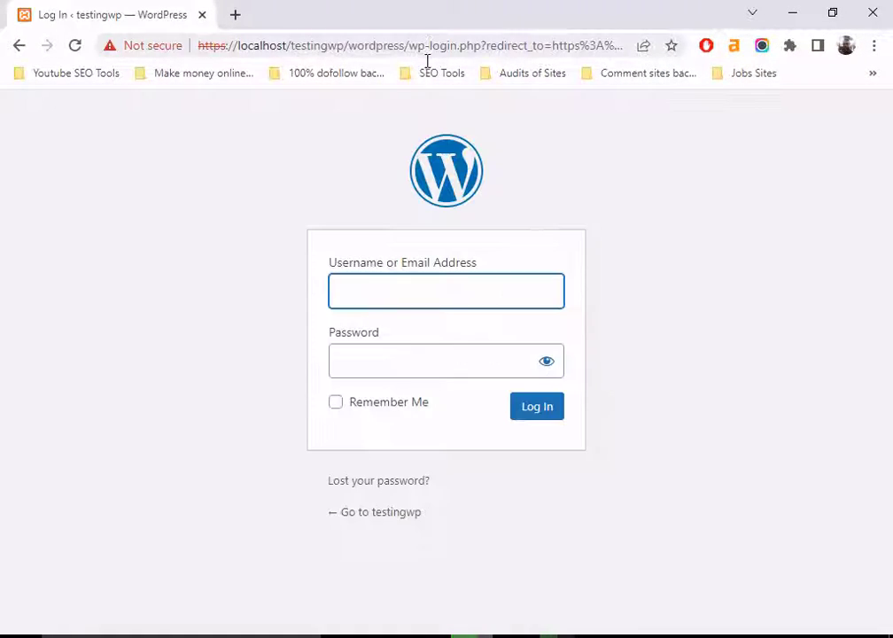
- Log in with the autofilled admin username and the account password
left_click(378, 292)
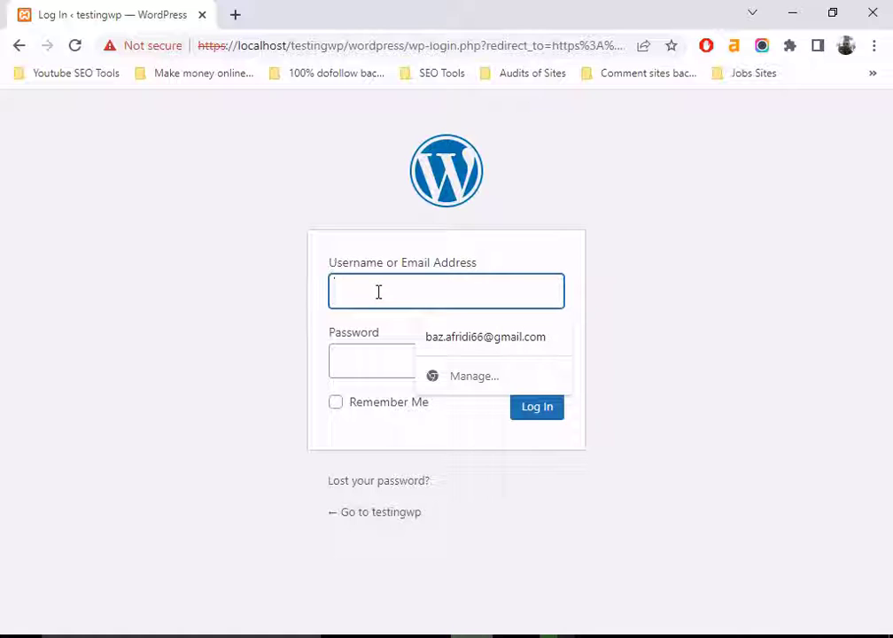
type("testing")
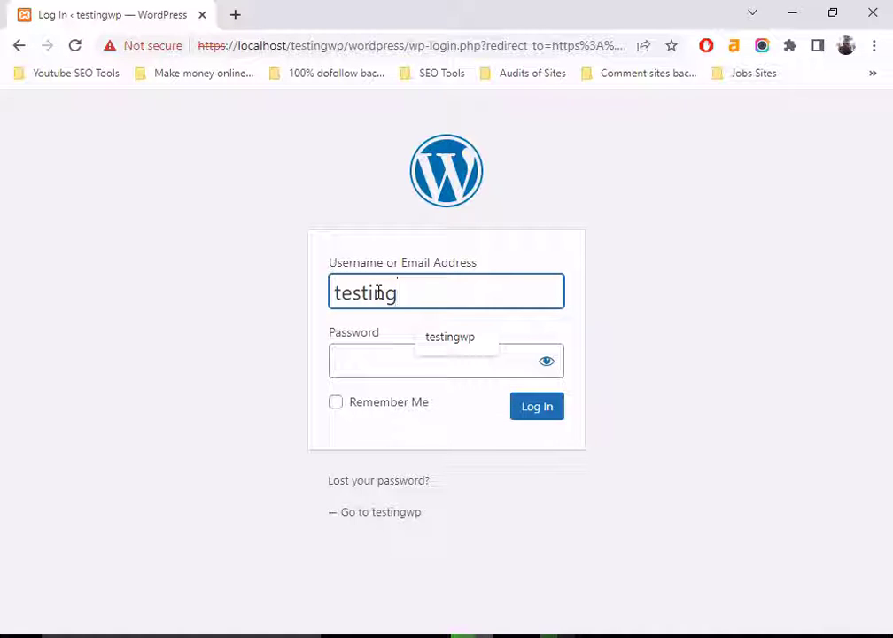
left_click(448, 339)
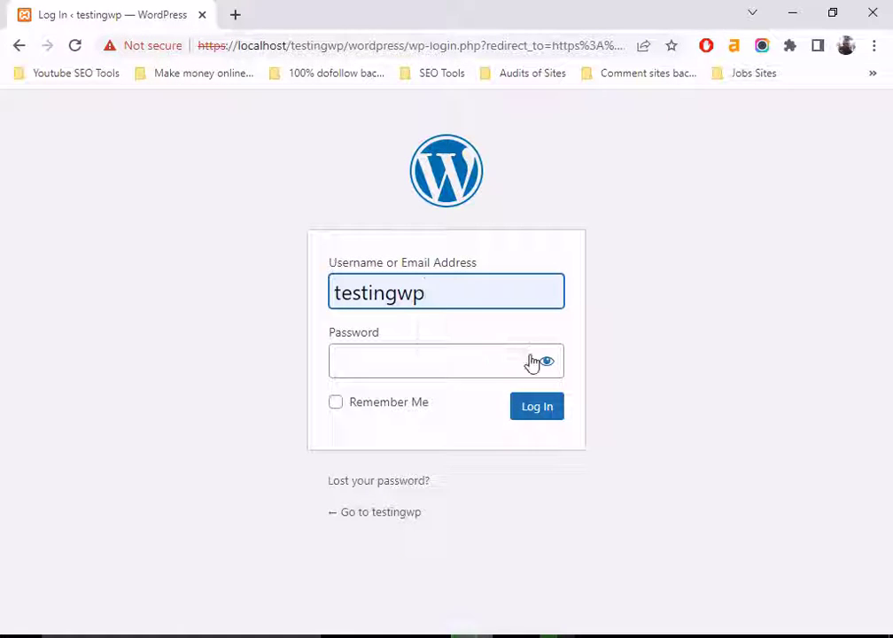
left_click(546, 361)
left_click(456, 360)
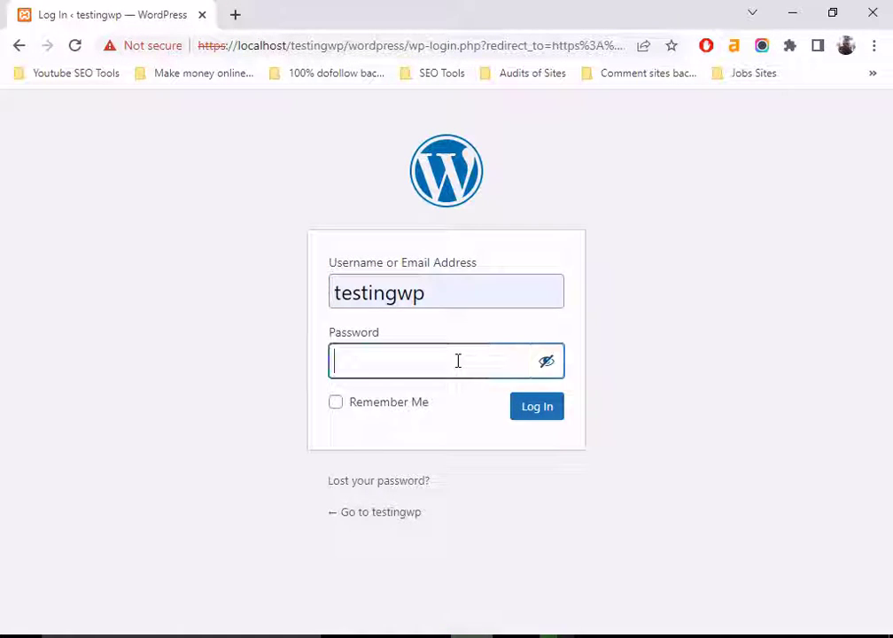
type("testingwp")
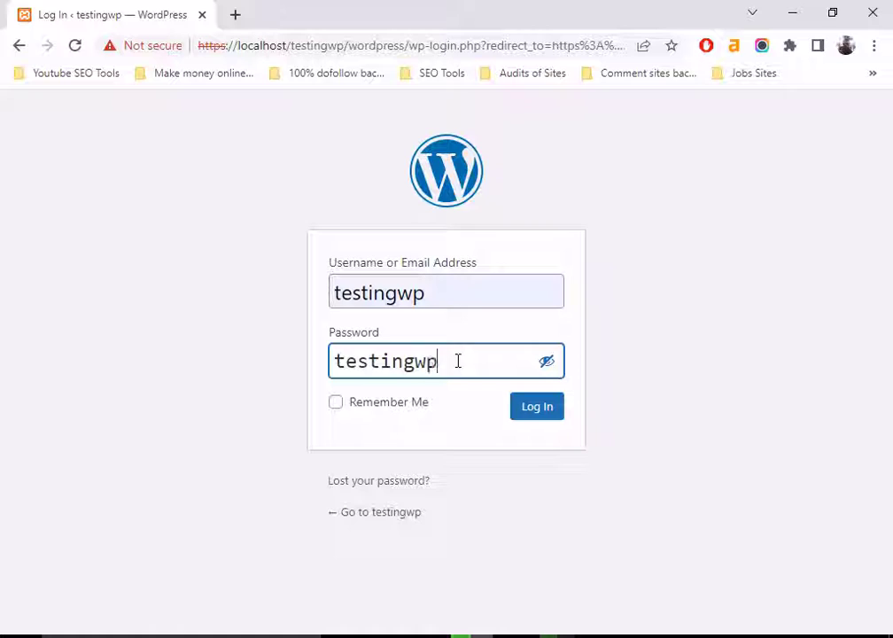
left_click(523, 409)
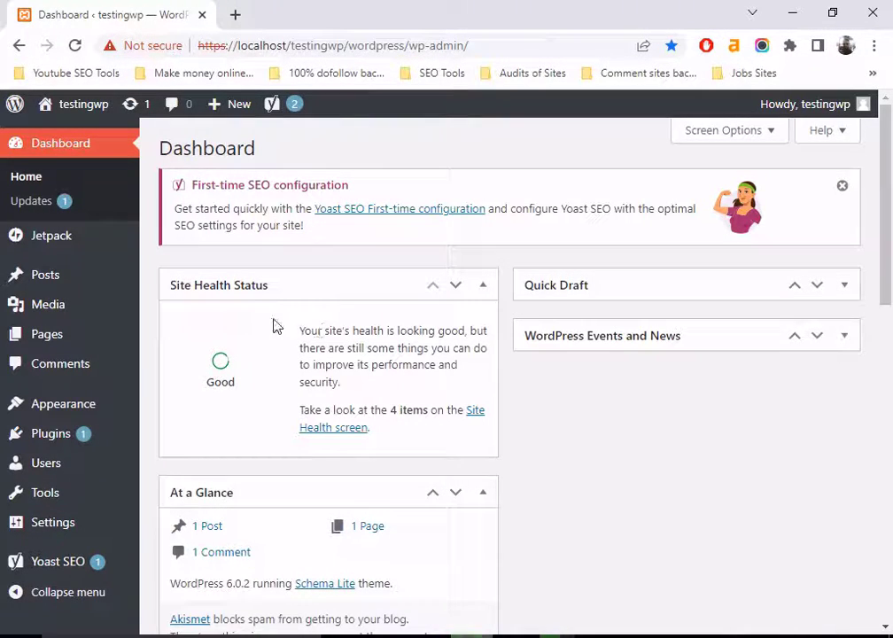
- Open All Posts from the Posts menu in the admin sidebar
mouse_move(73, 278)
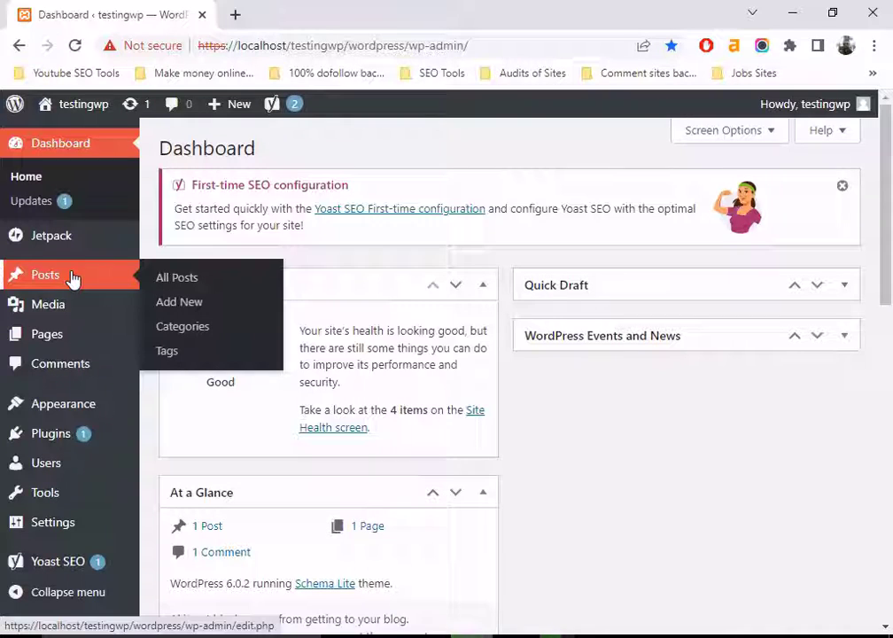
left_click(180, 279)
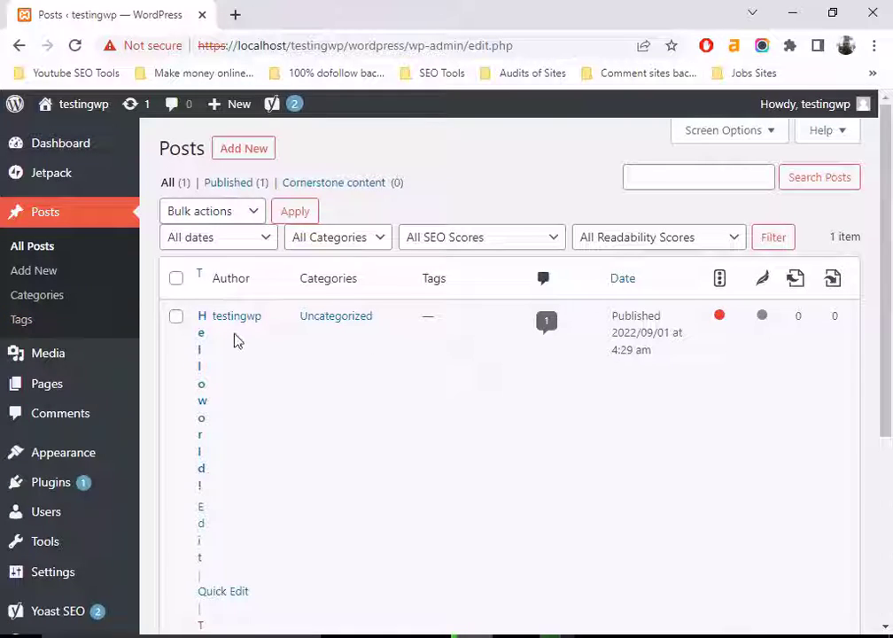
- Hide the Author, Categories, Tags, Comments, Date, SEO score and both internal-links columns
scroll(232, 443, "down", 4)
scroll(232, 449, "up", 4)
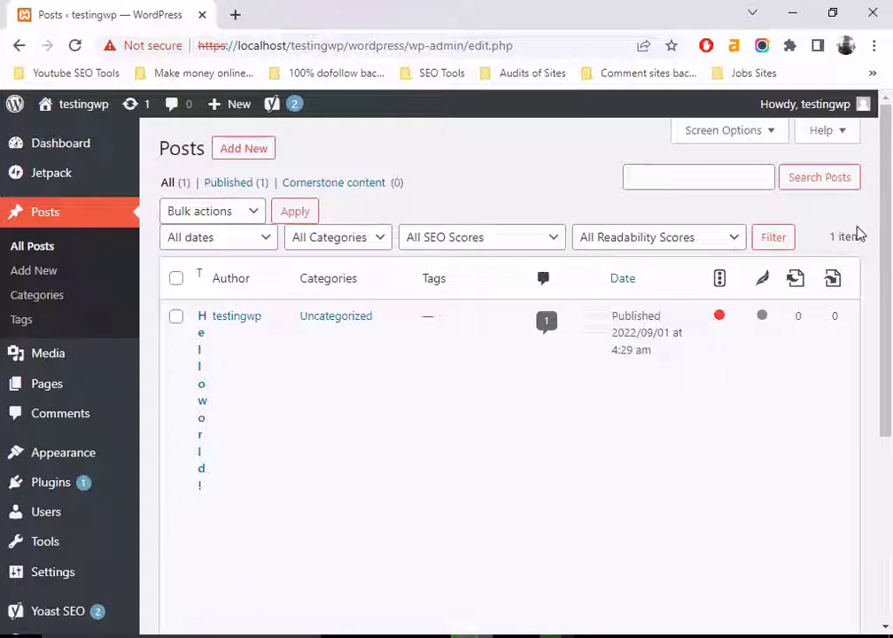
left_click(773, 134)
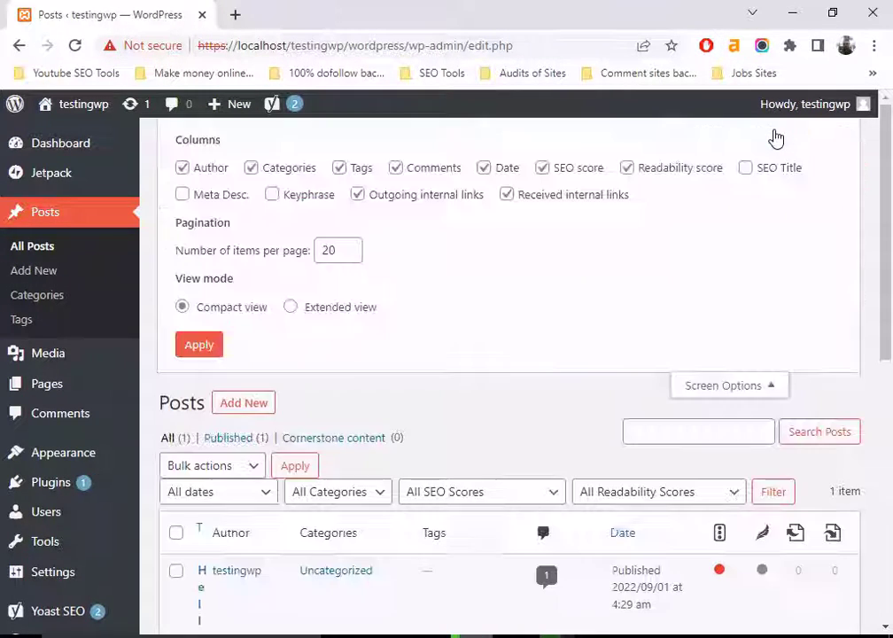
left_click(397, 168)
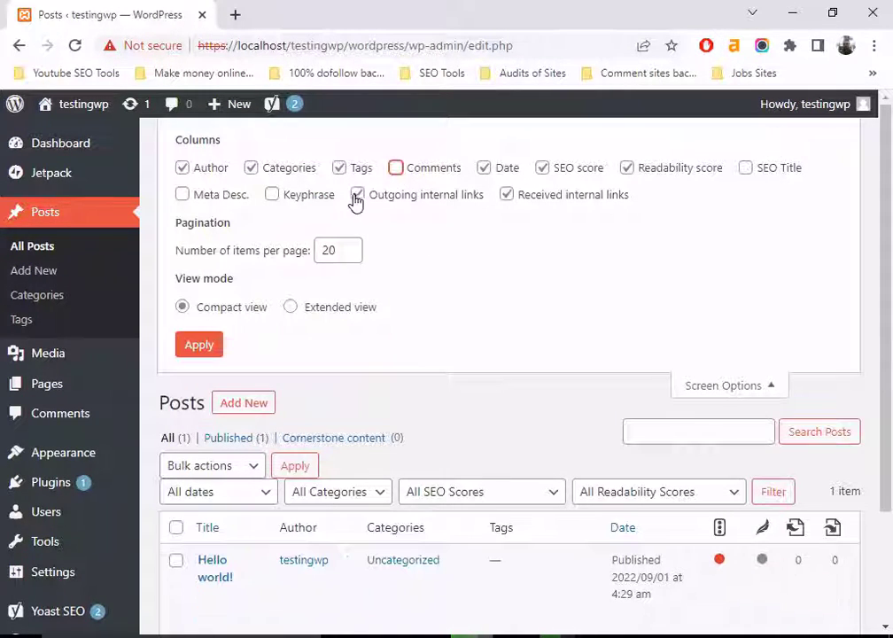
left_click(357, 194)
left_click(339, 168)
left_click(249, 169)
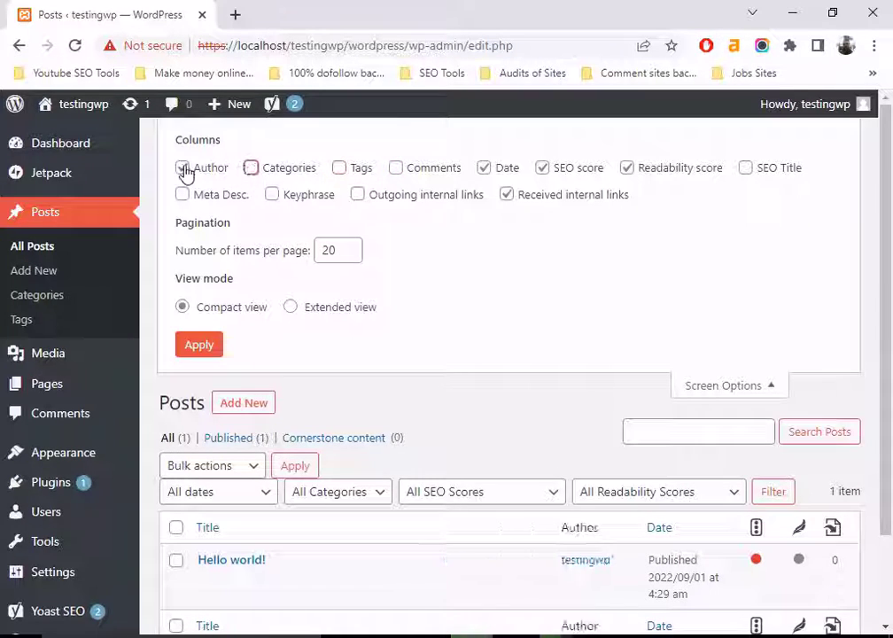
left_click(180, 167)
left_click(542, 168)
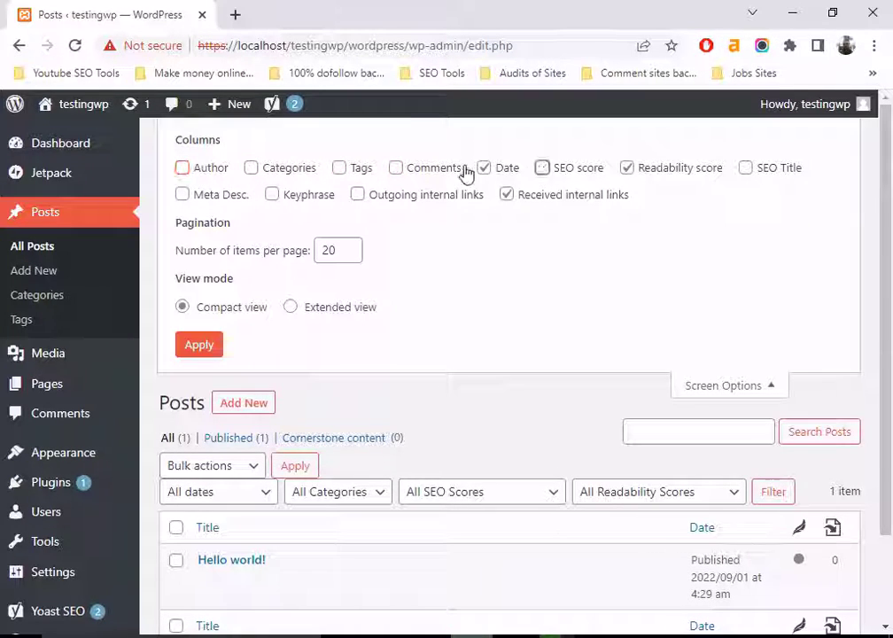
left_click(482, 168)
left_click(506, 195)
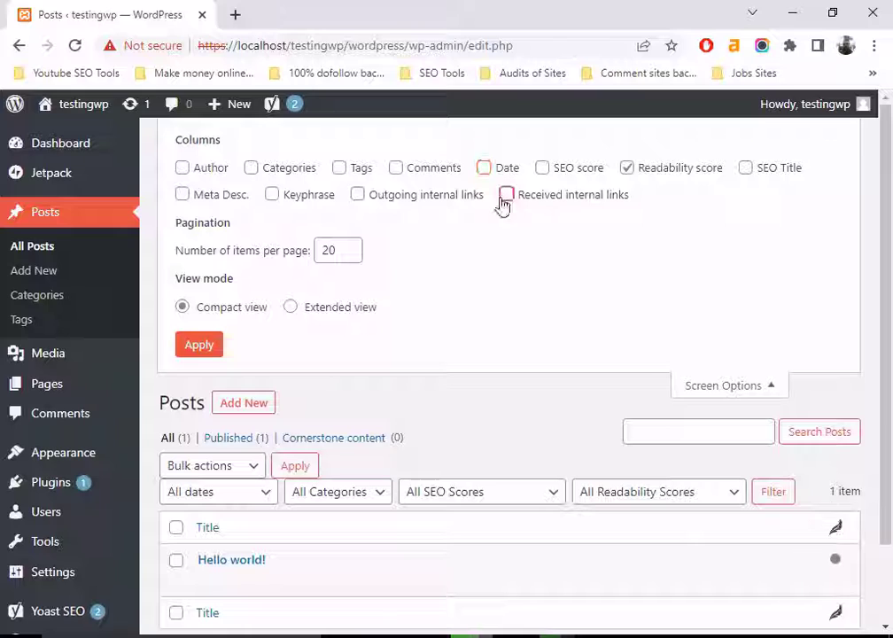
left_click(198, 343)
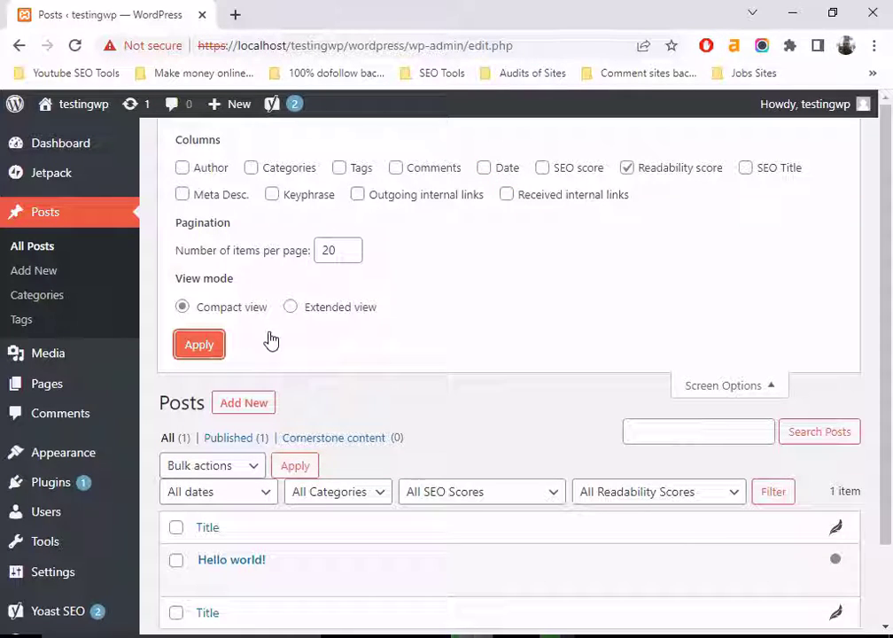
scroll(250, 574, "down", 2)
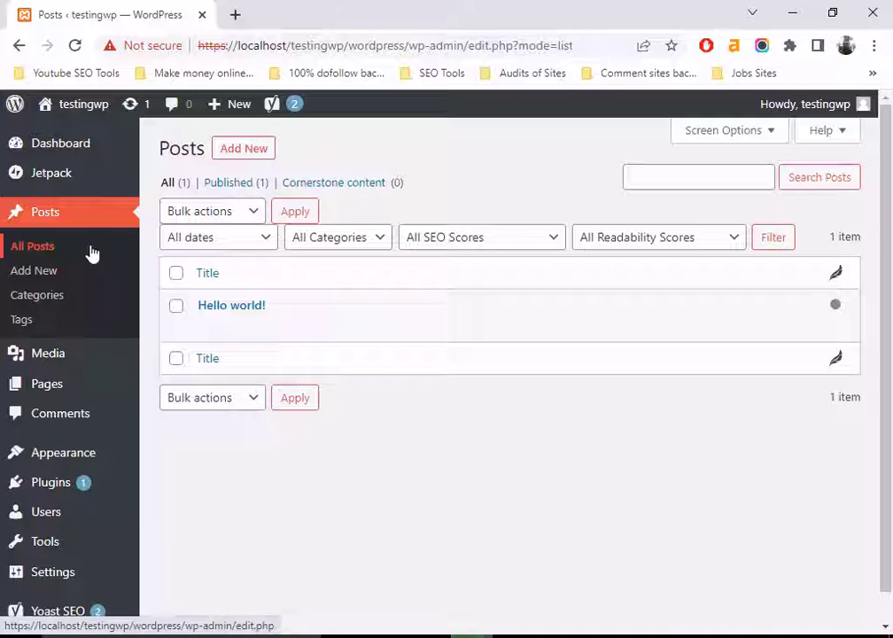
- Install the WordPress importer from the Tools > Import page
scroll(89, 277, "down", 1)
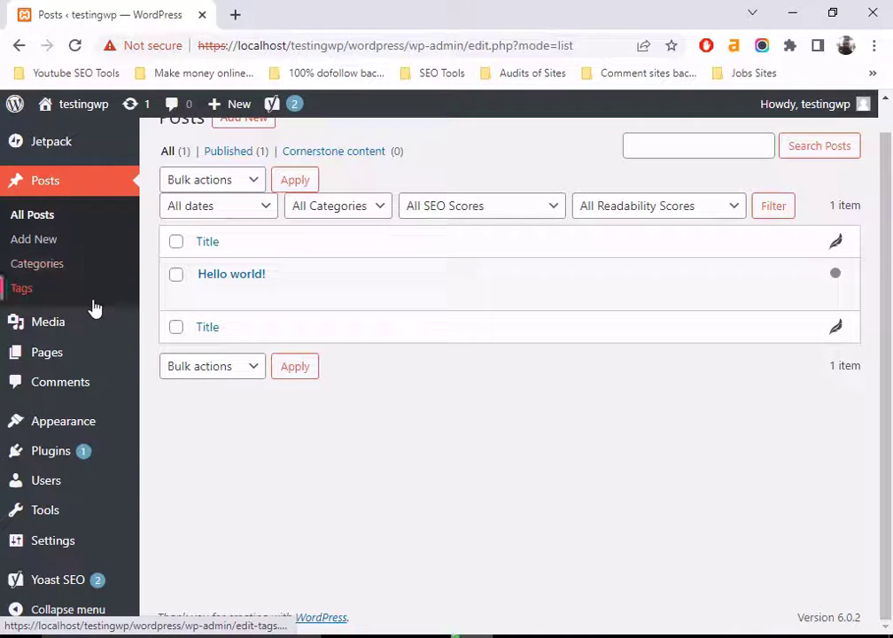
mouse_move(62, 512)
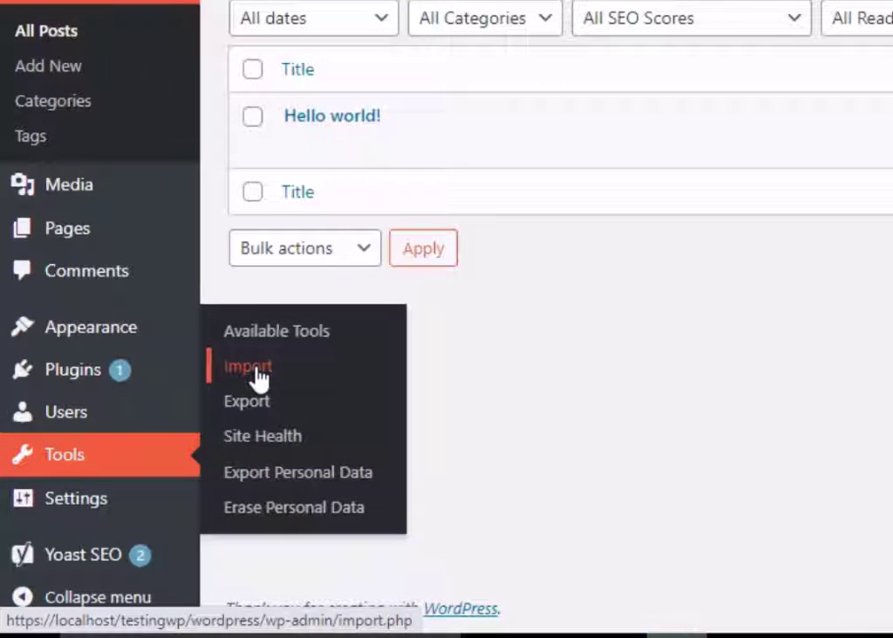
left_click(259, 375)
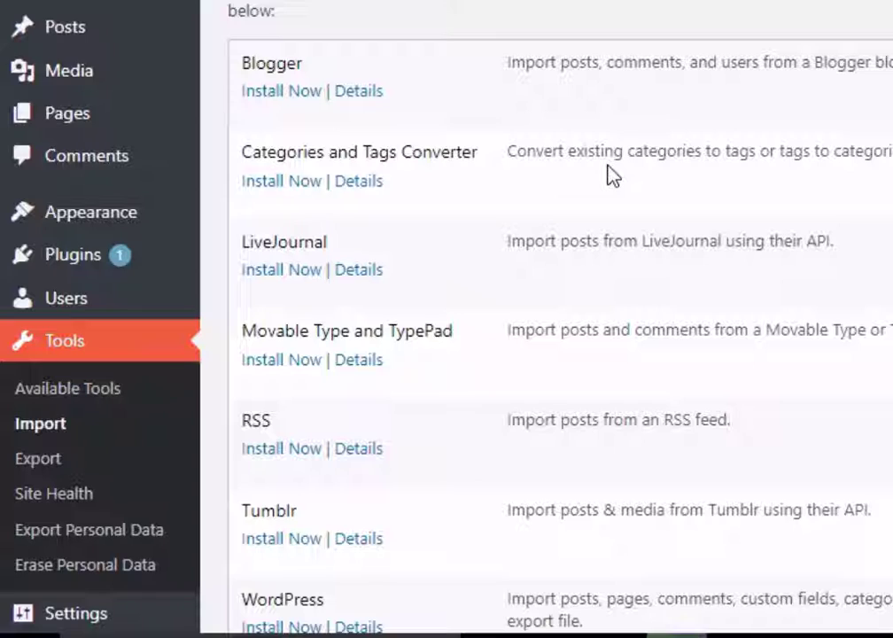
scroll(608, 168, "down", 2)
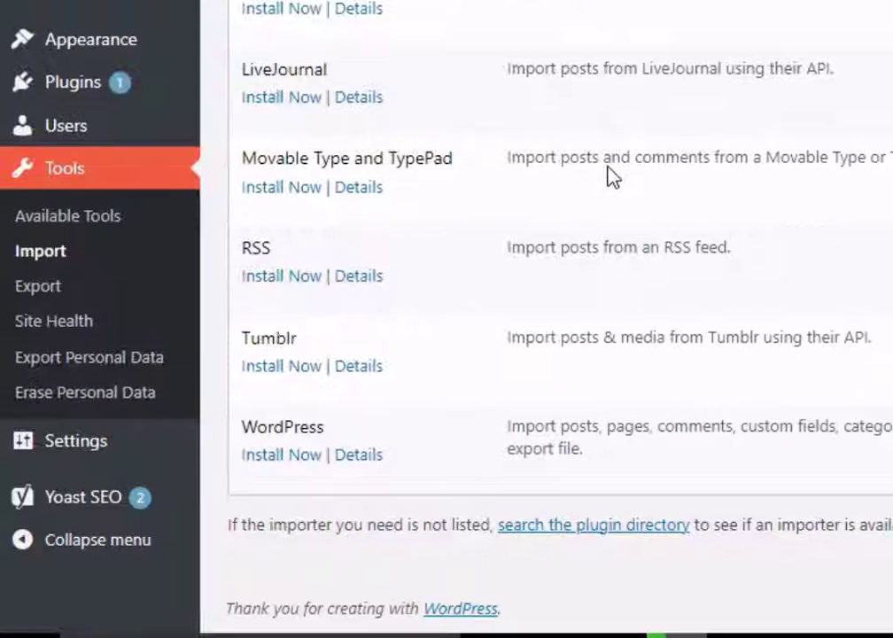
scroll(608, 168, "up", 2)
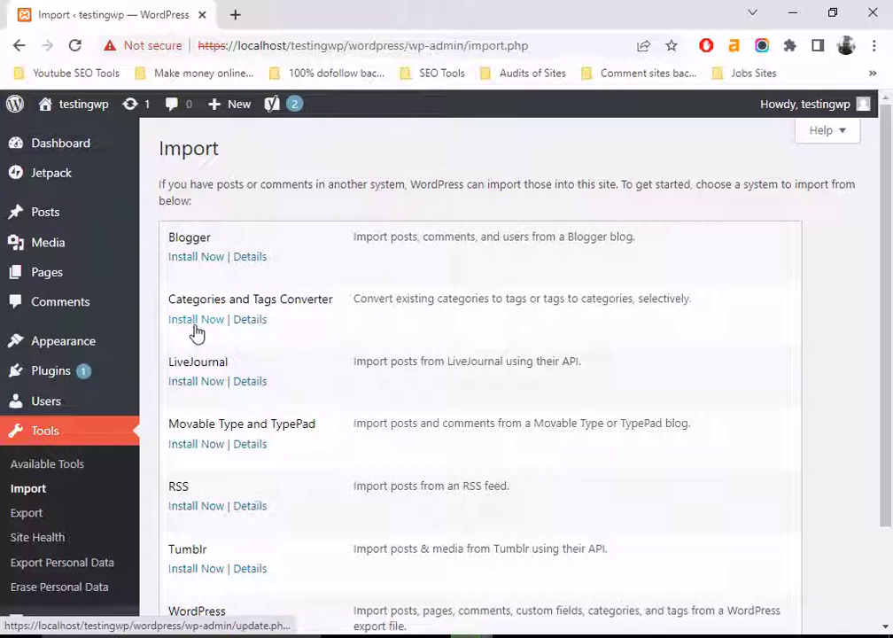
scroll(197, 333, "down", 2)
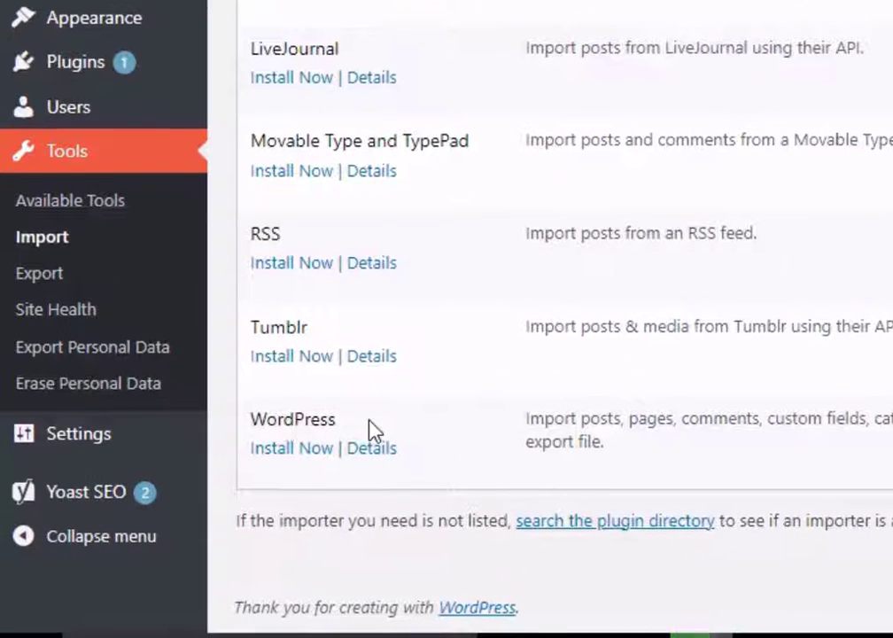
left_click(276, 452)
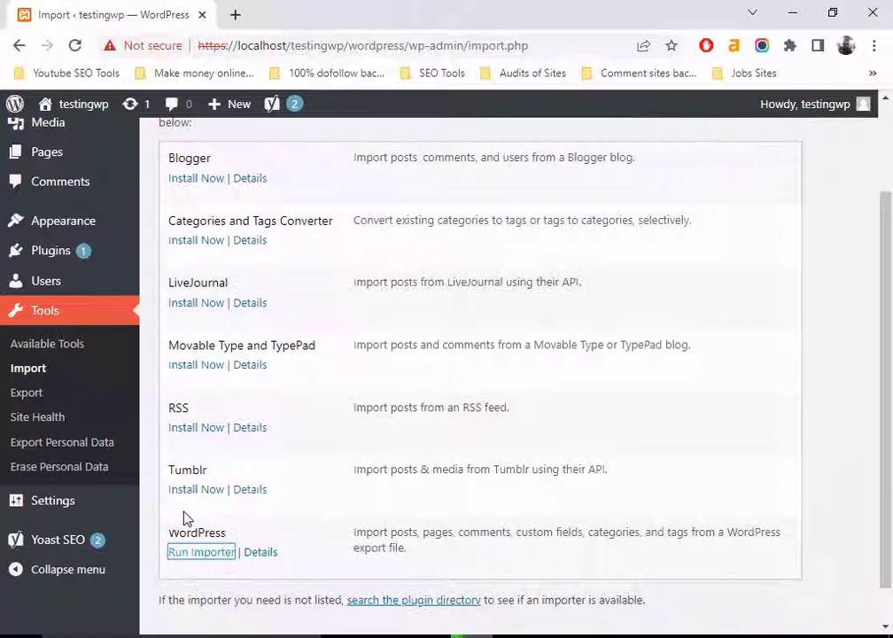
scroll(293, 482, "down", 1)
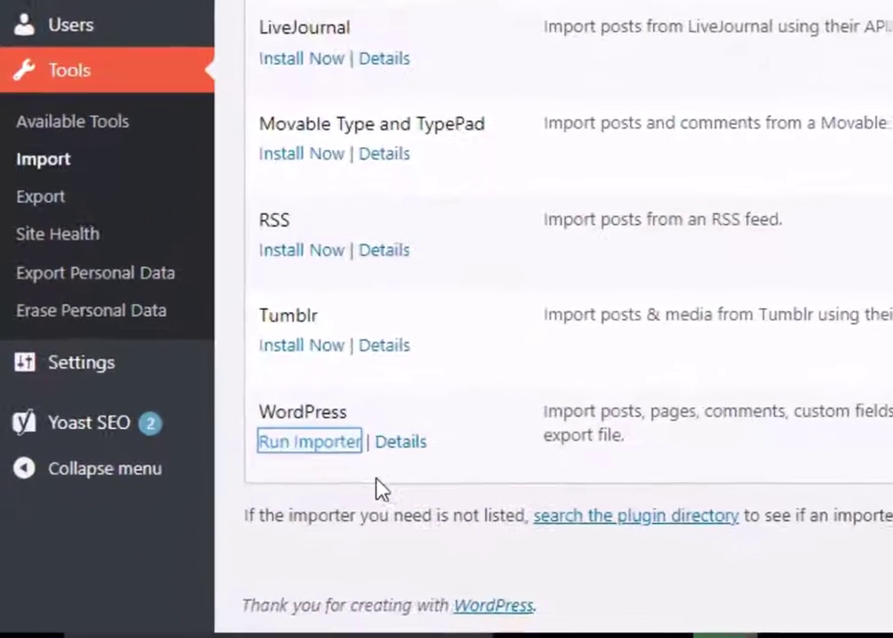
- Run the WordPress importer and bring up the file chooser for the WXR file
left_click(302, 442)
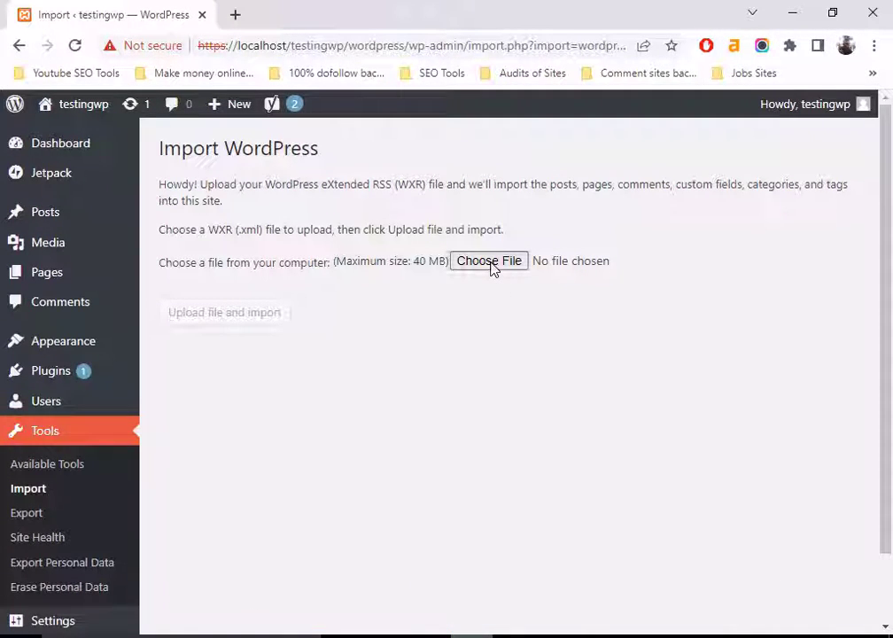
left_click(489, 262)
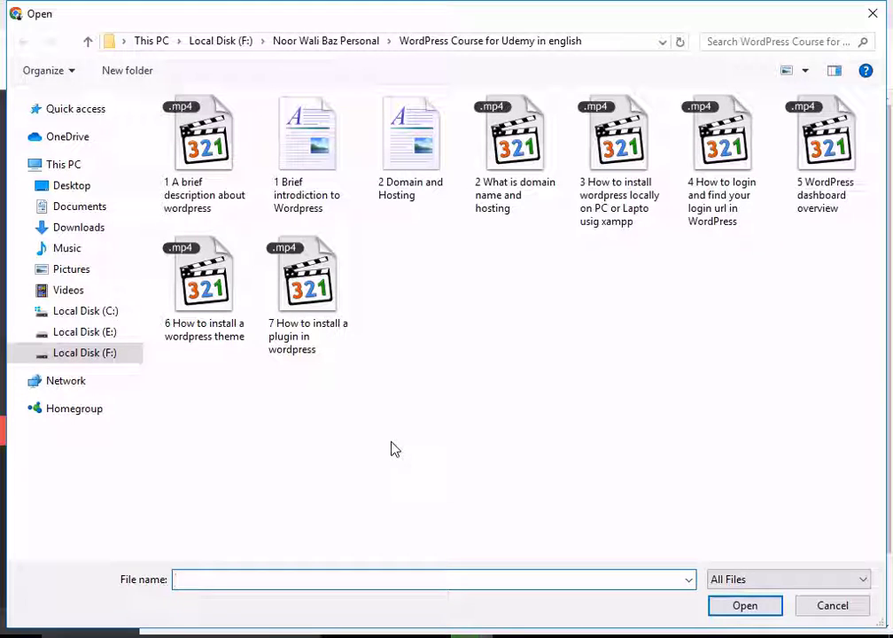
- Select tutorialform.WordPress.2022-09-11.xml from Downloads as the file to import
left_click(100, 232)
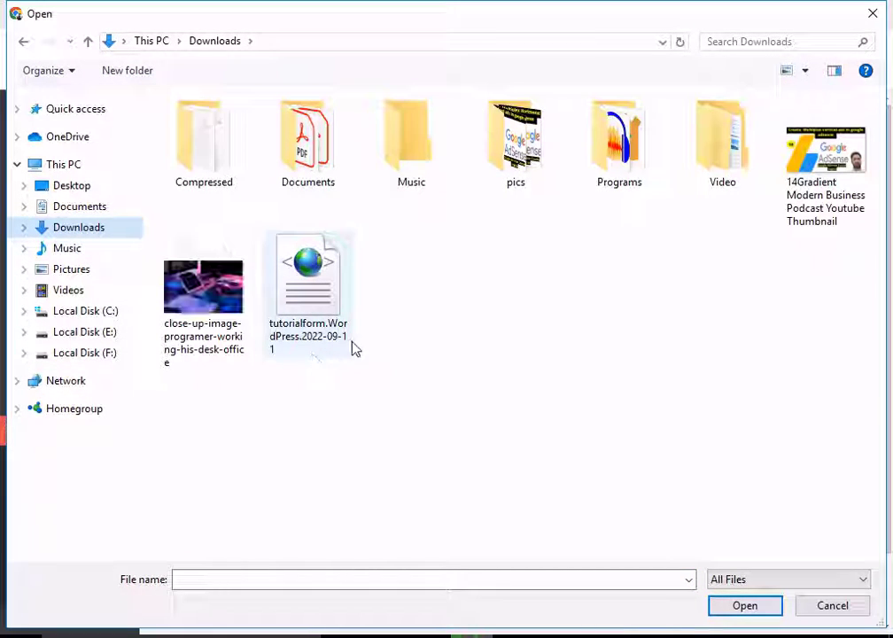
left_click(804, 71)
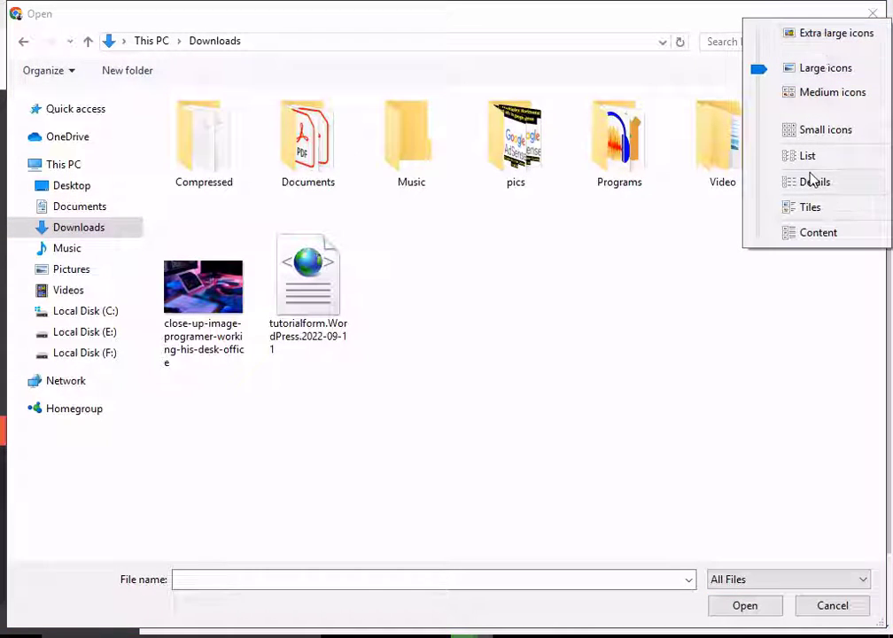
left_click(816, 183)
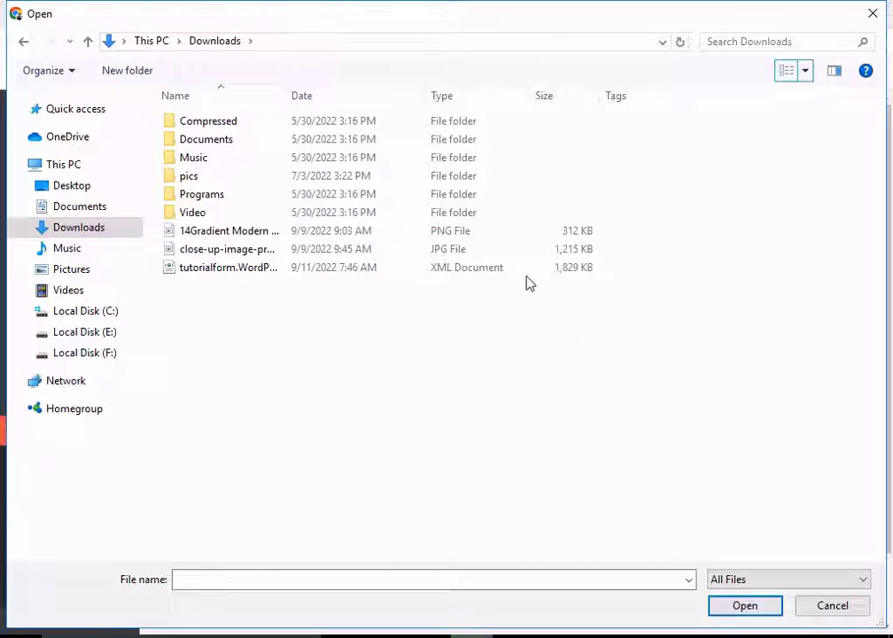
left_click(238, 269)
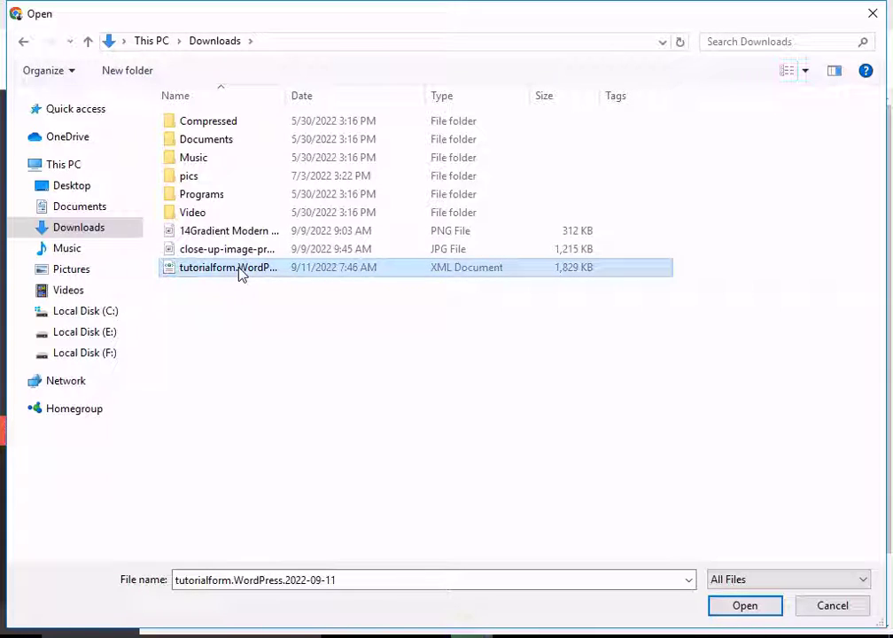
left_click(748, 606)
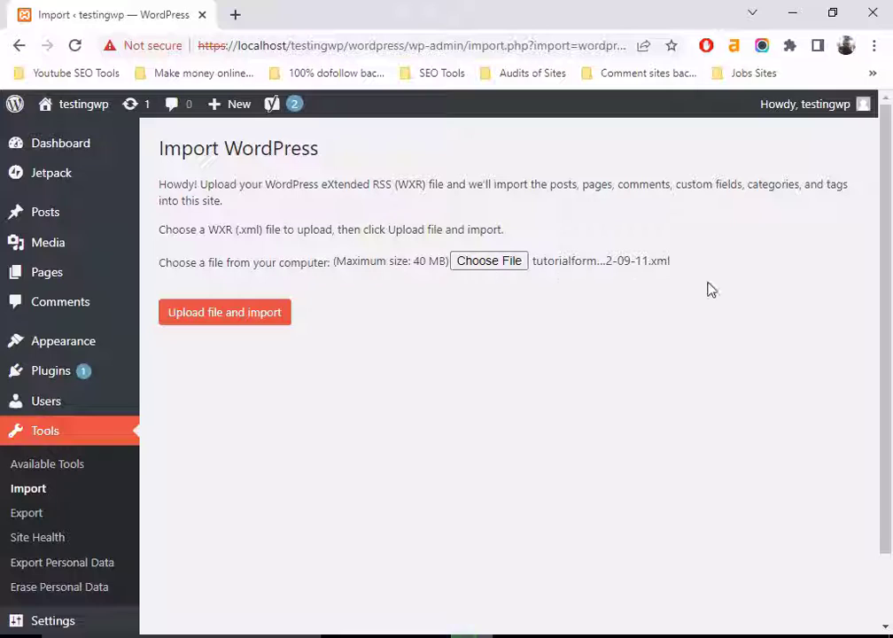
- Upload the tutorialform XML file and start the import
left_click(240, 317)
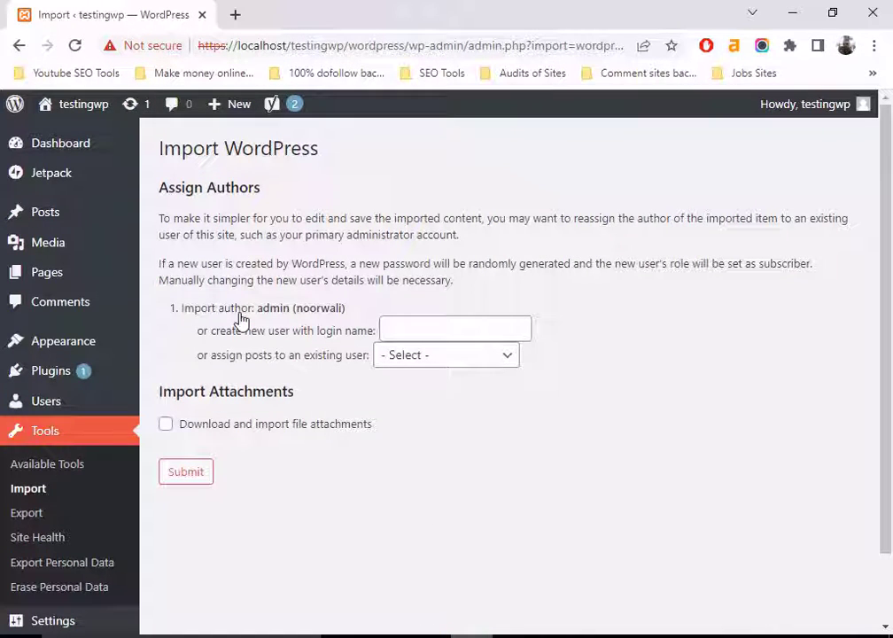
- Assign the imported posts to user testingwp, include file attachments, and submit
left_click(450, 327)
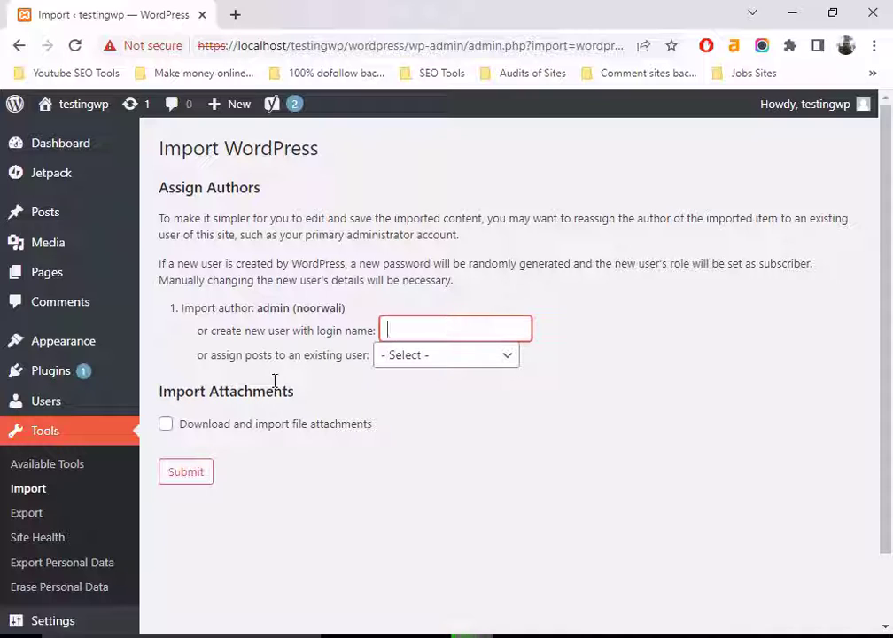
left_click(500, 361)
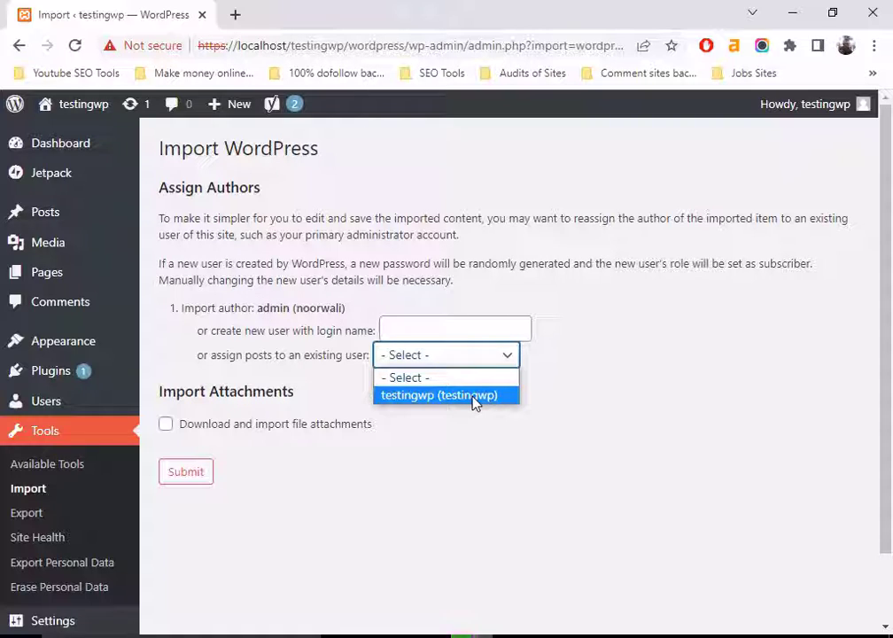
left_click(474, 403)
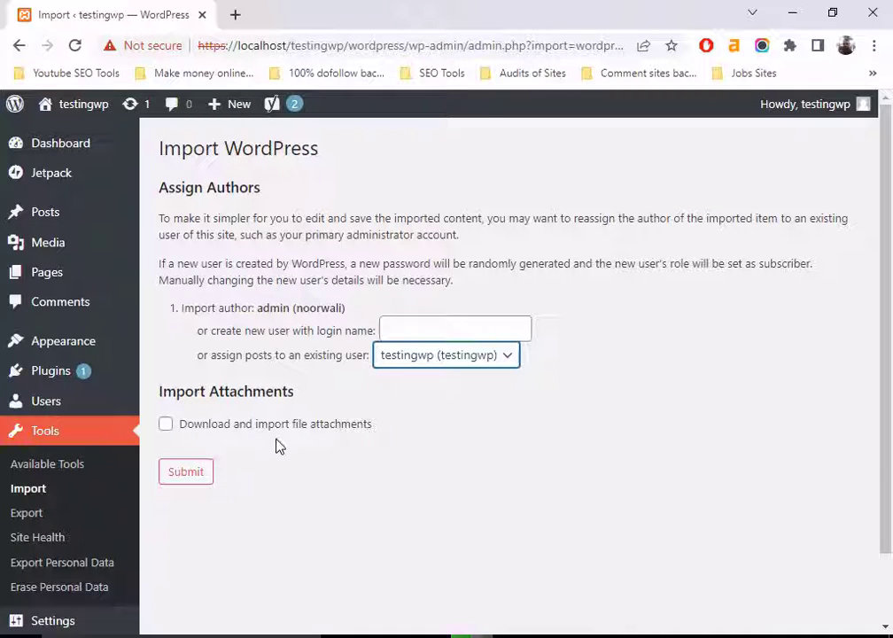
left_click(164, 425)
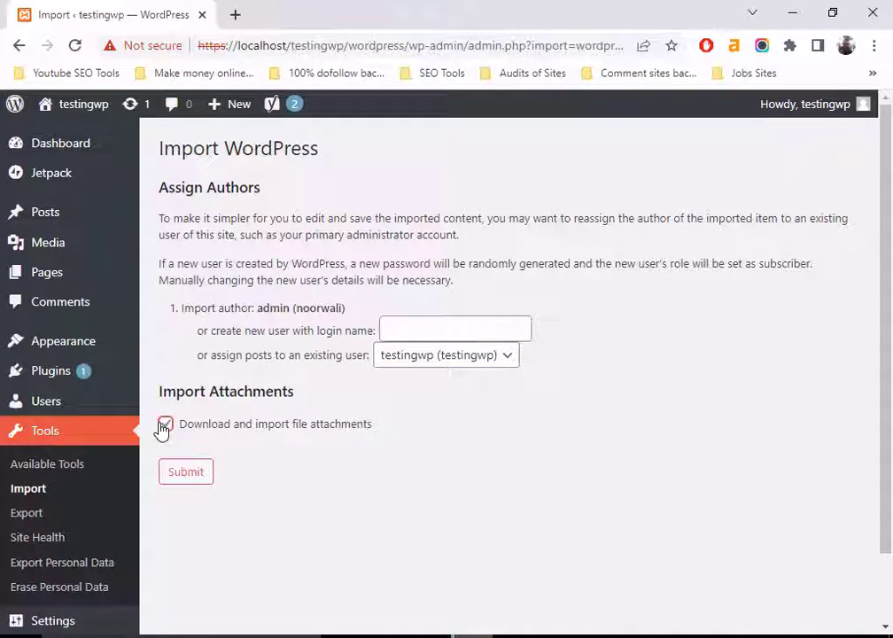
left_click(186, 472)
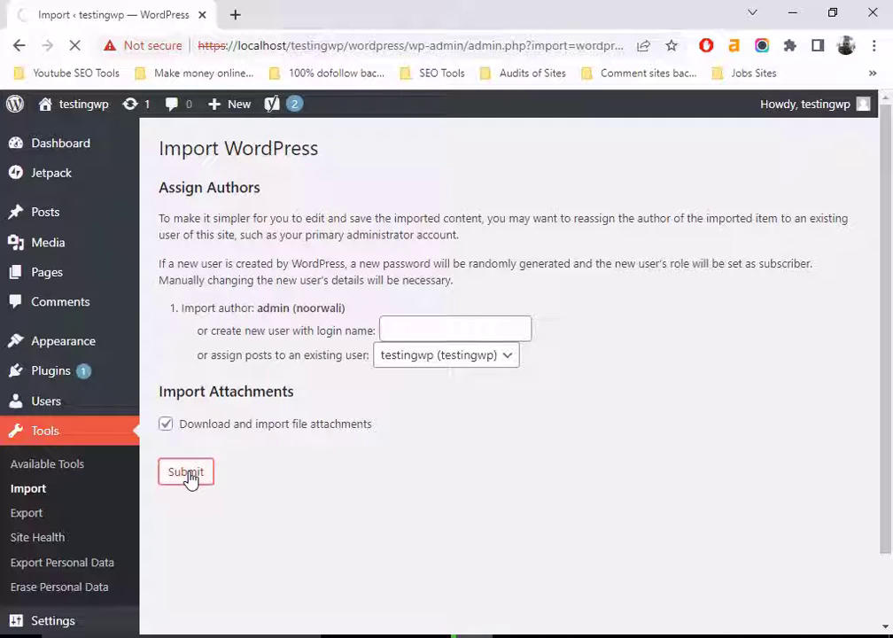
- Open the Posts list to see all 28 posts, including the imported articles
scroll(192, 479, "down", 3)
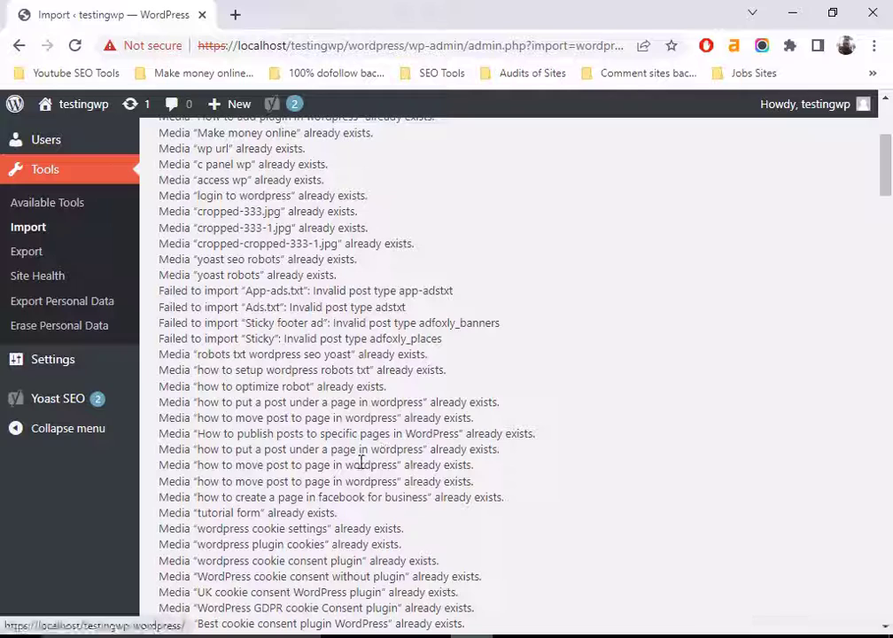
scroll(376, 415, "up", 3)
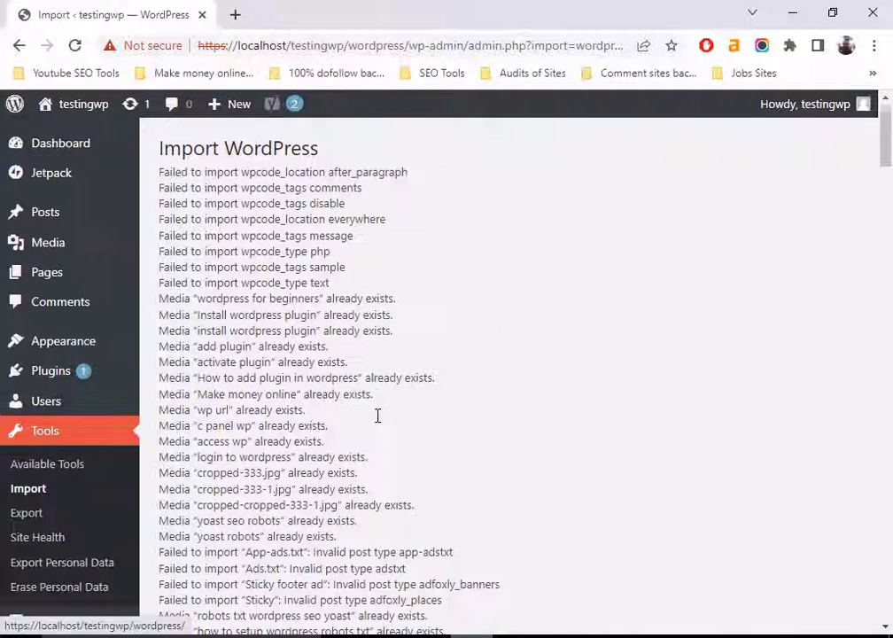
left_click(36, 218)
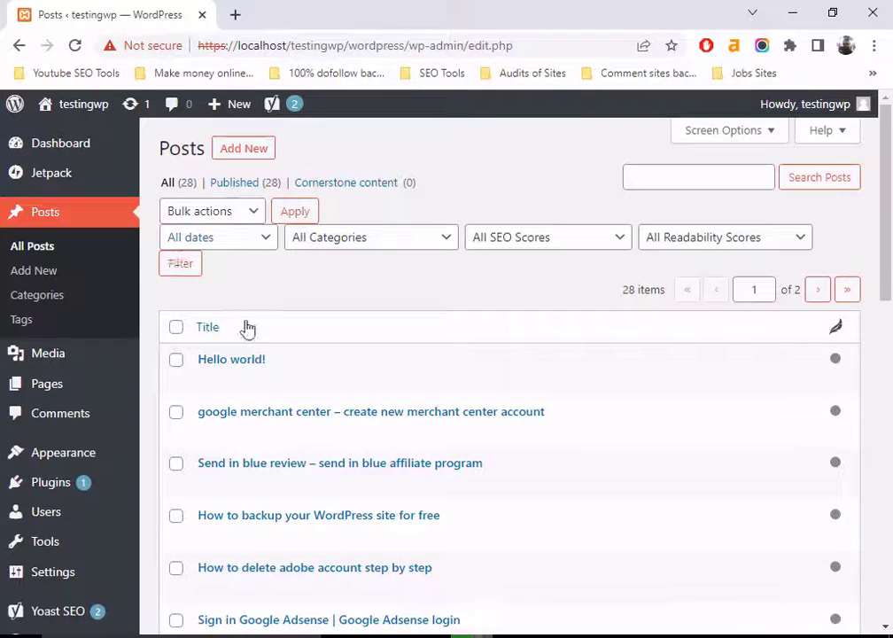
mouse_move(330, 387)
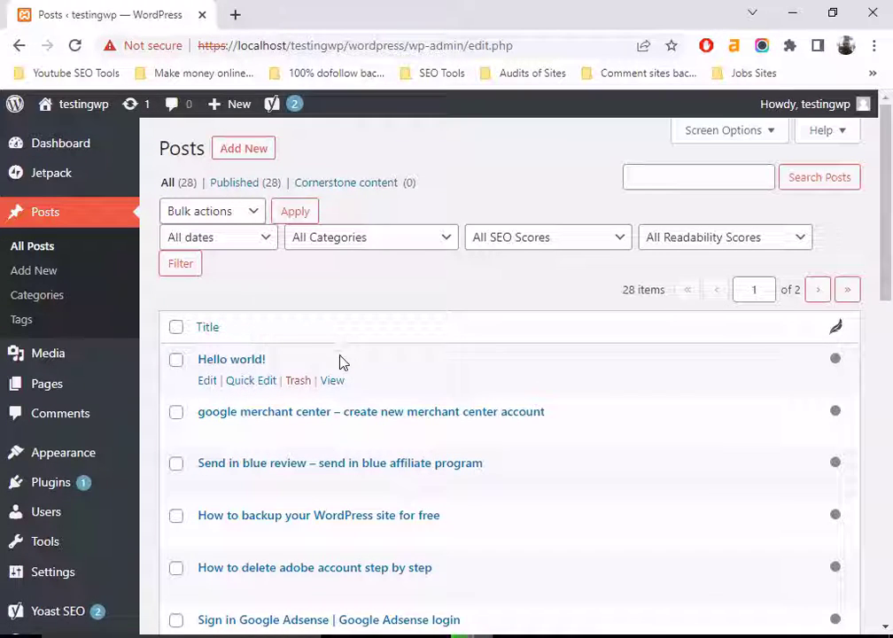
scroll(350, 358, "down", 9)
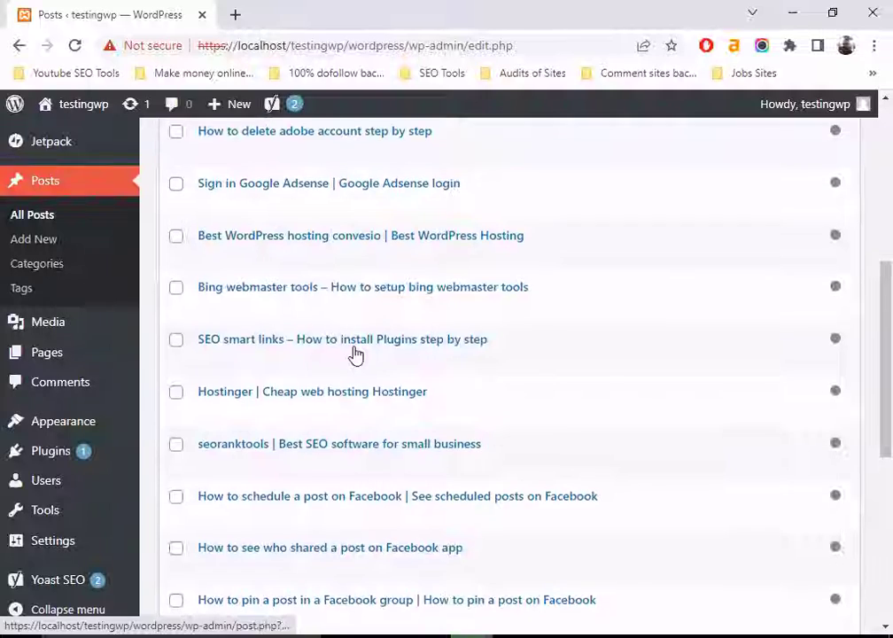
scroll(353, 354, "down", 2)
mouse_move(285, 479)
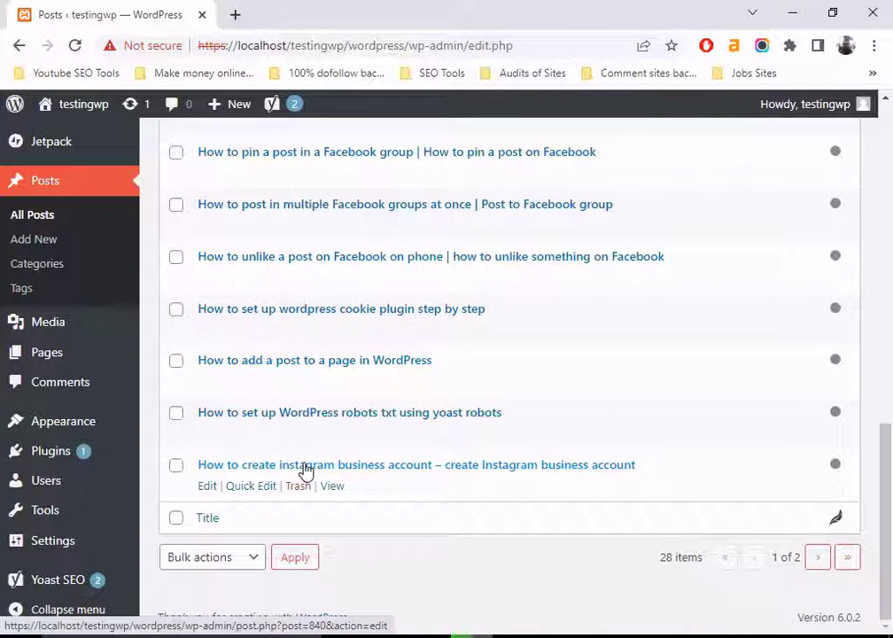
scroll(304, 469, "up", 10)
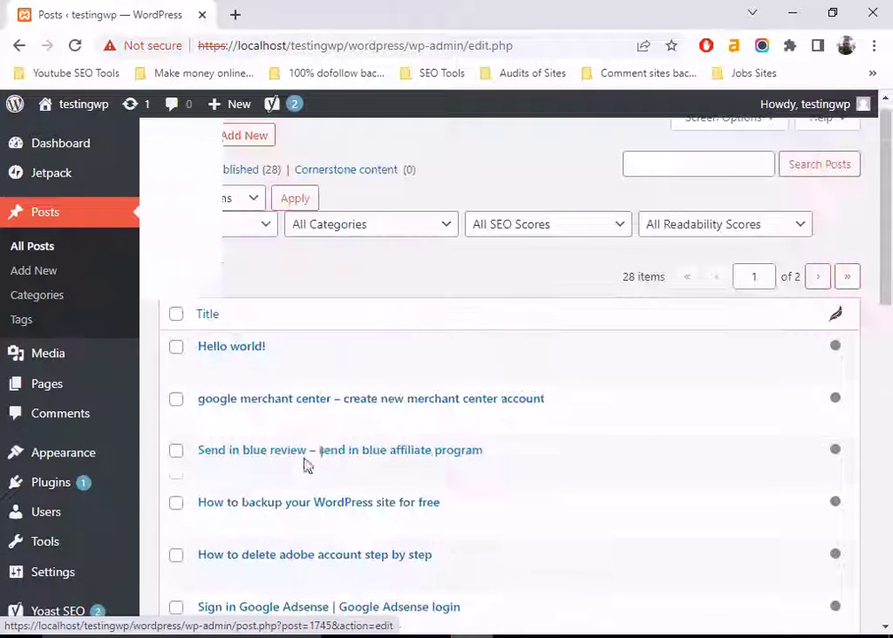